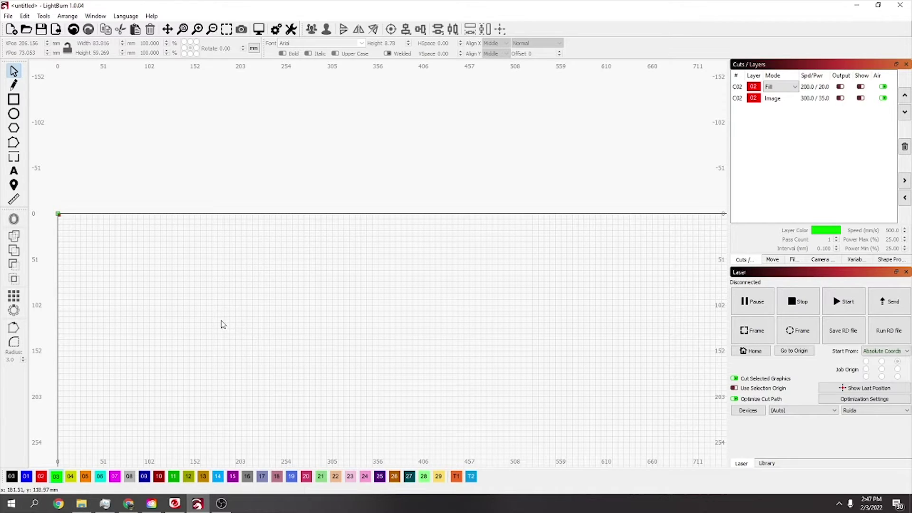
- Draw a rectangle near the top-left of the workspace
{"action": "scroll", "coordinate": [225, 328], "scroll_direction": "down", "scroll_amount": 1}
{"action": "left_click_drag", "start_coordinate": [232, 331], "coordinate": [233, 184]}
{"action": "scroll", "coordinate": [228, 200], "scroll_direction": "down", "scroll_amount": 1}
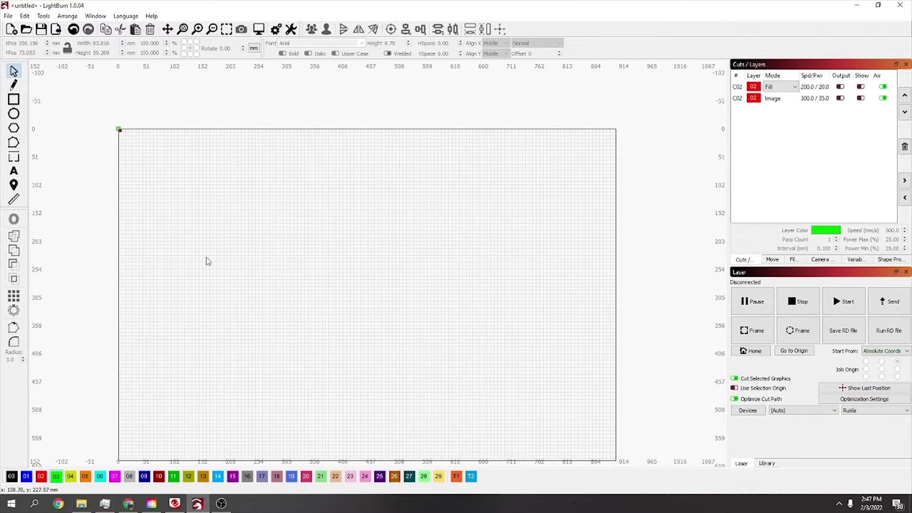
{"action": "left_click", "coordinate": [14, 99]}
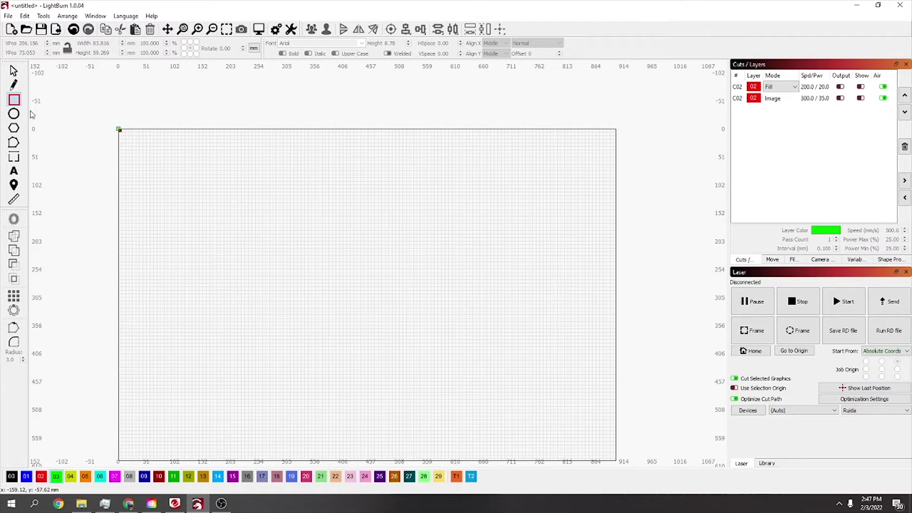
{"action": "scroll", "coordinate": [161, 180], "scroll_direction": "up", "scroll_amount": 1}
{"action": "scroll", "coordinate": [160, 178], "scroll_direction": "down", "scroll_amount": 2}
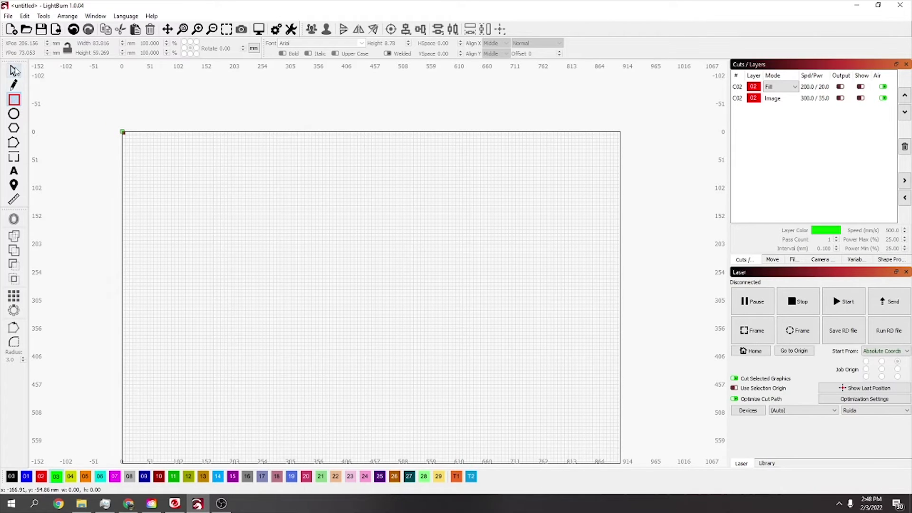
{"action": "mouse_move", "coordinate": [166, 169]}
{"action": "left_mouse_down"}
{"action": "mouse_move", "coordinate": [228, 222]}
{"action": "mouse_move", "coordinate": [253, 227]}
{"action": "left_mouse_up"}
- Switch measurements to inches and size the rectangle to 3.3 × 2.1 in
{"action": "left_click", "coordinate": [254, 48]}
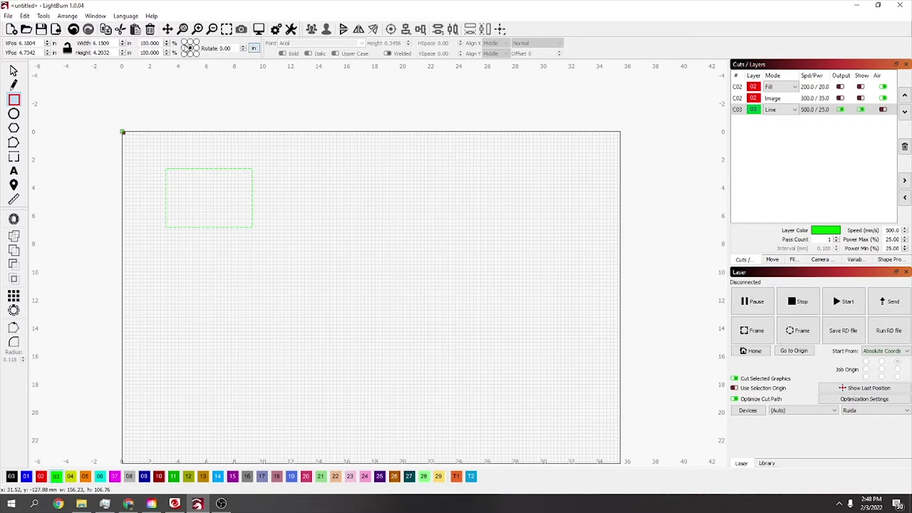
{"action": "double_click", "coordinate": [112, 42]}
{"action": "type", "text": "3.3"}
{"action": "double_click", "coordinate": [111, 53]}
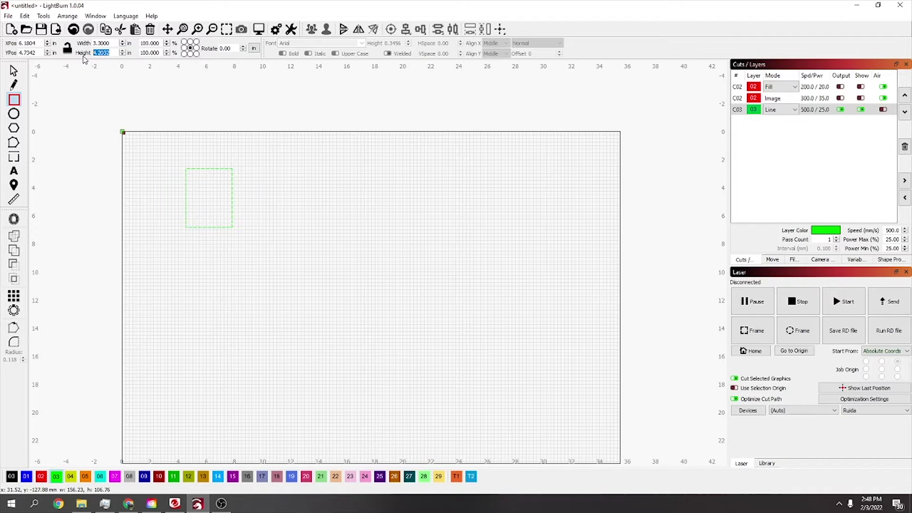
{"action": "type", "text": "2"}
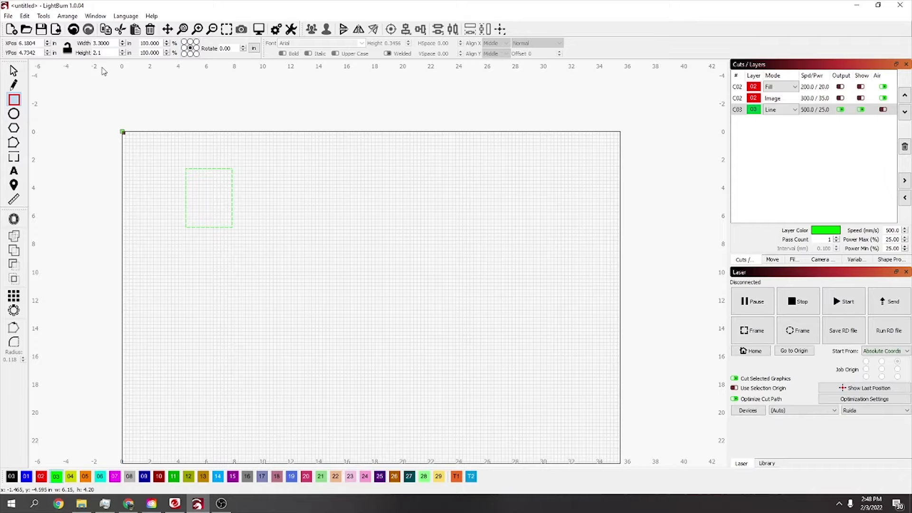
{"action": "type", "text": ".1"}
{"action": "key", "text": "Return"}
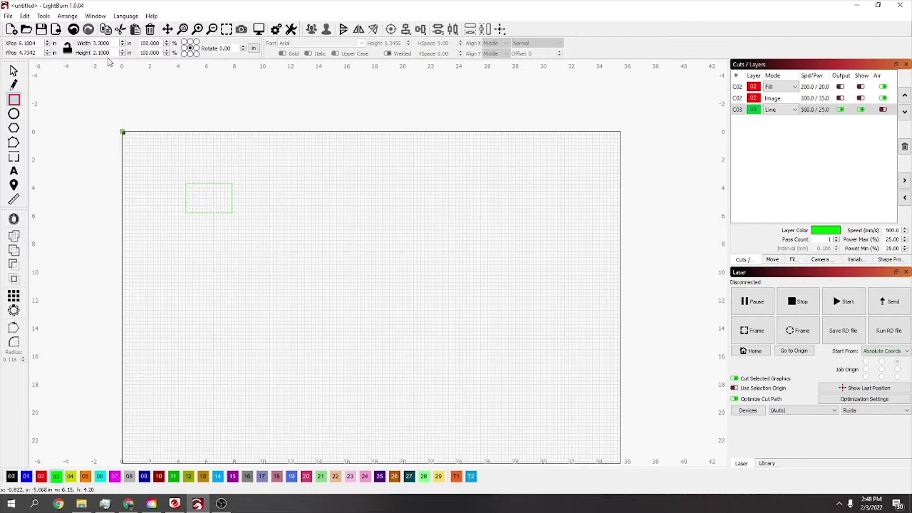
- Zoom in and out to check the rectangle's 0.118-inch rounded corners
{"action": "scroll", "coordinate": [35, 336], "scroll_direction": "up", "scroll_amount": 1}
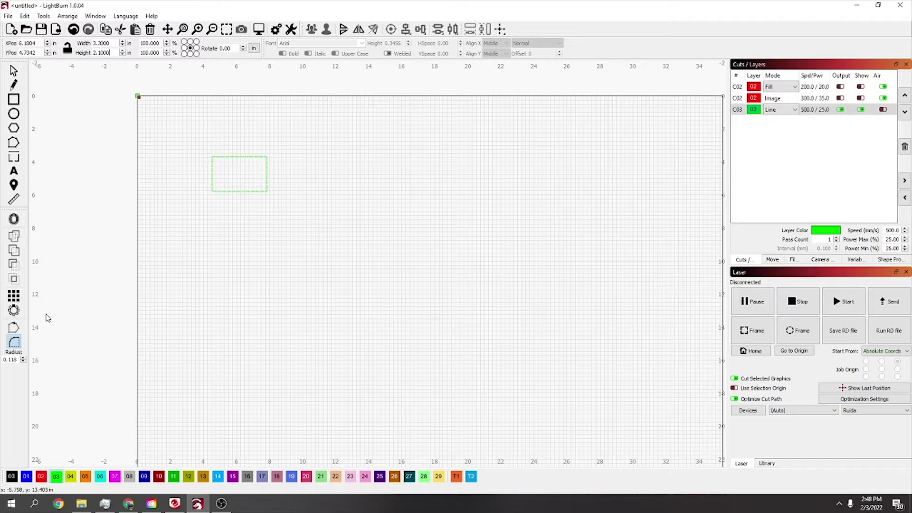
{"action": "scroll", "coordinate": [230, 164], "scroll_direction": "up", "scroll_amount": 1}
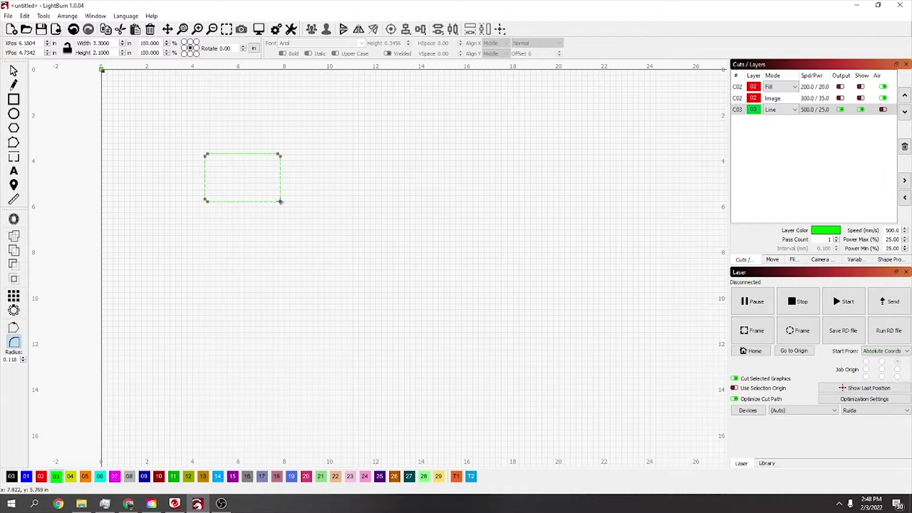
{"action": "scroll", "coordinate": [220, 211], "scroll_direction": "up", "scroll_amount": 4}
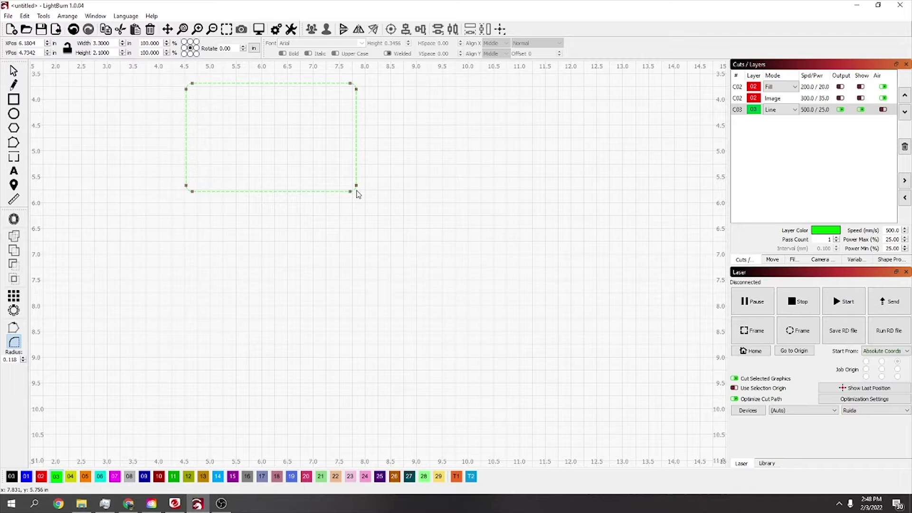
{"action": "scroll", "coordinate": [345, 195], "scroll_direction": "down", "scroll_amount": 5}
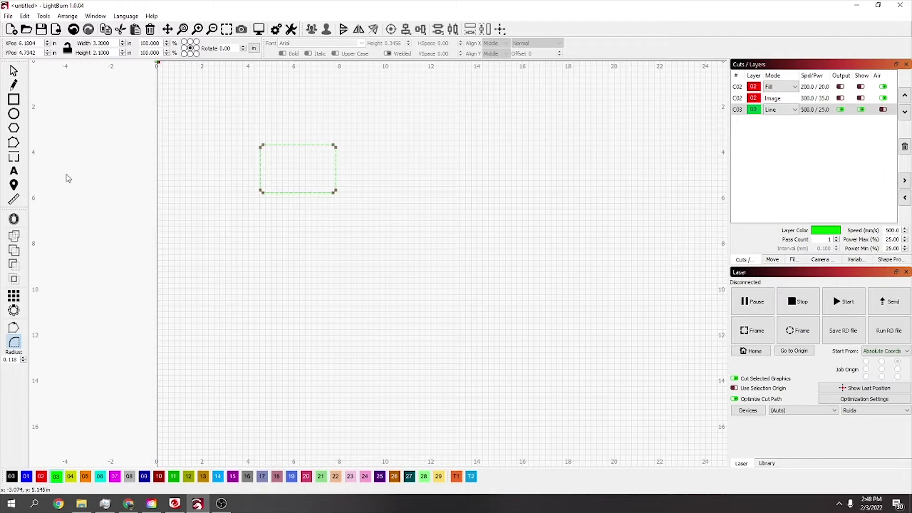
- Draw a circle about 1.24 in across over the rectangle's top edge
{"action": "left_click", "coordinate": [15, 115]}
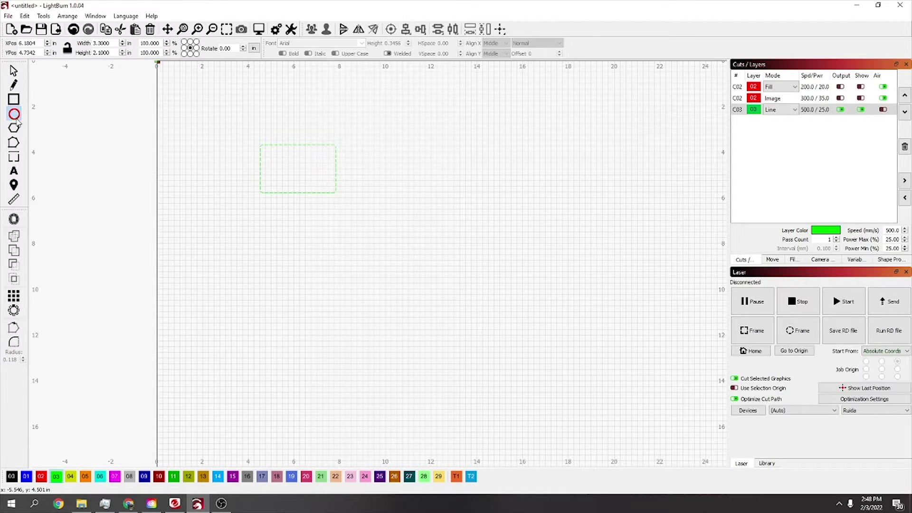
{"action": "scroll", "coordinate": [296, 170], "scroll_direction": "up", "scroll_amount": 5}
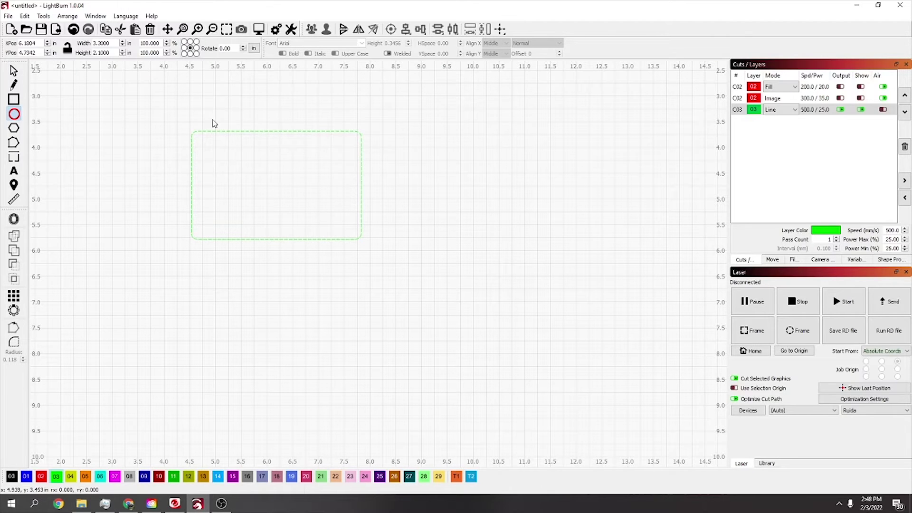
{"action": "left_click_drag", "start_coordinate": [242, 122], "coordinate": [307, 185]}
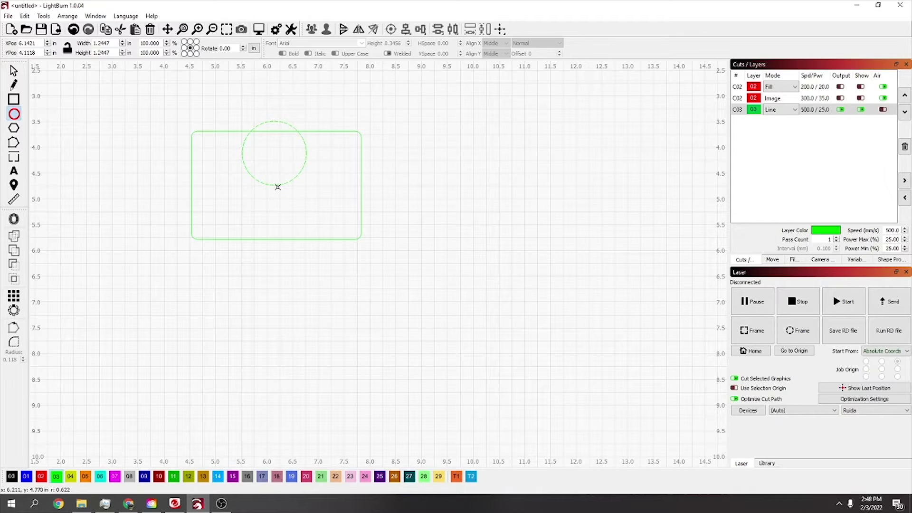
{"action": "left_click", "coordinate": [14, 71]}
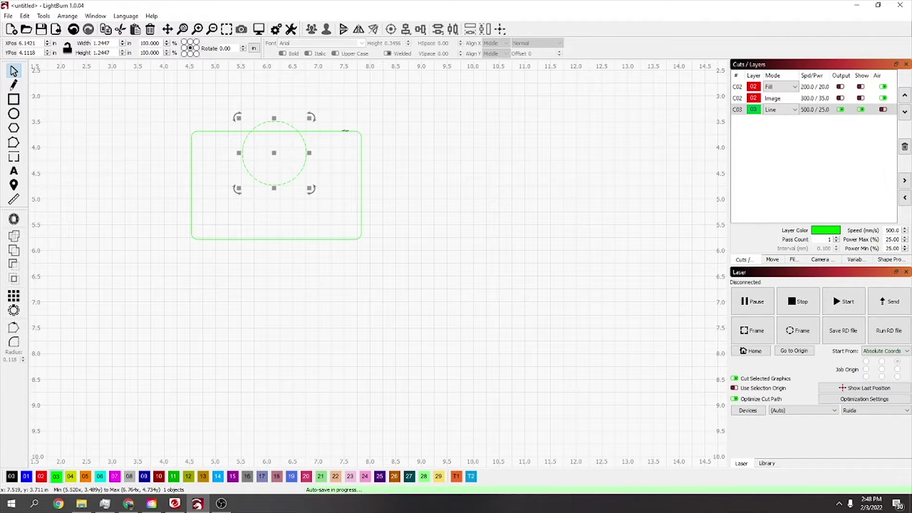
- Centre the circle on the rectangle, weld them into one tabbed outline, and move it left
{"action": "left_click", "coordinate": [345, 131], "text": "shift"}
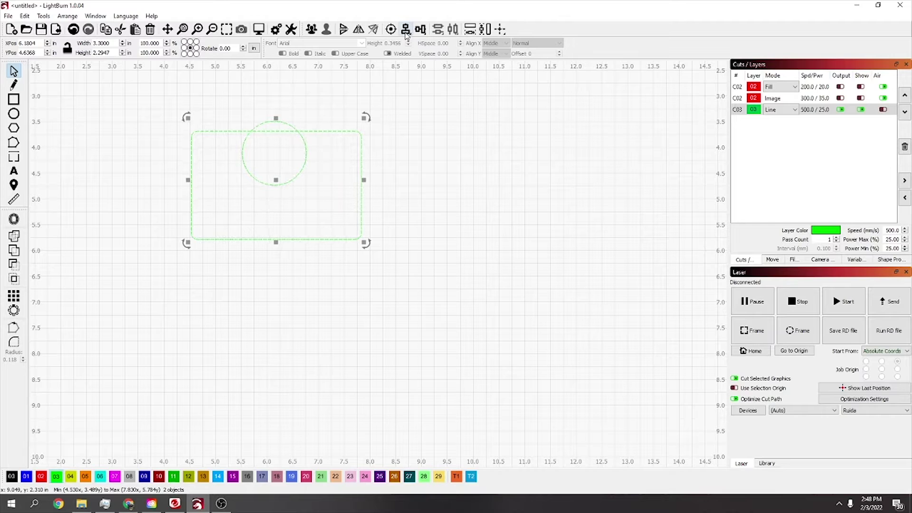
{"action": "left_click", "coordinate": [406, 29]}
{"action": "left_click", "coordinate": [431, 49]}
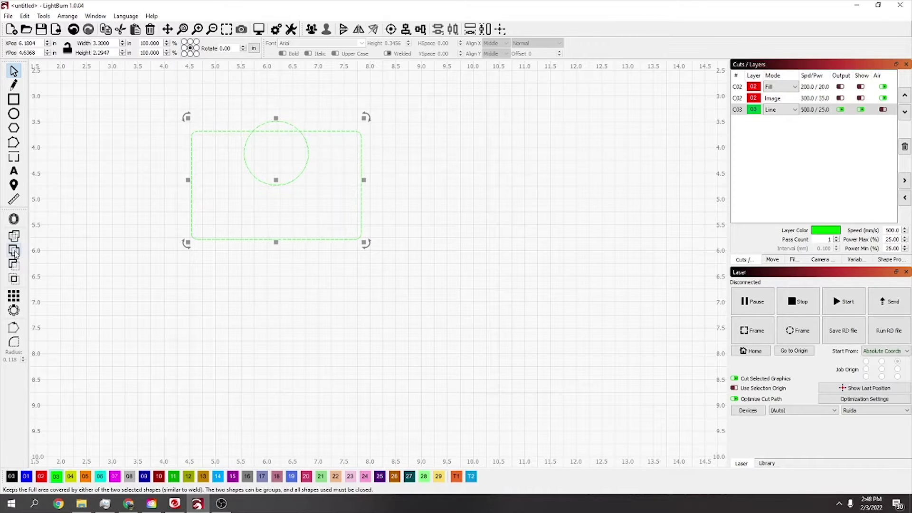
{"action": "left_click", "coordinate": [13, 250]}
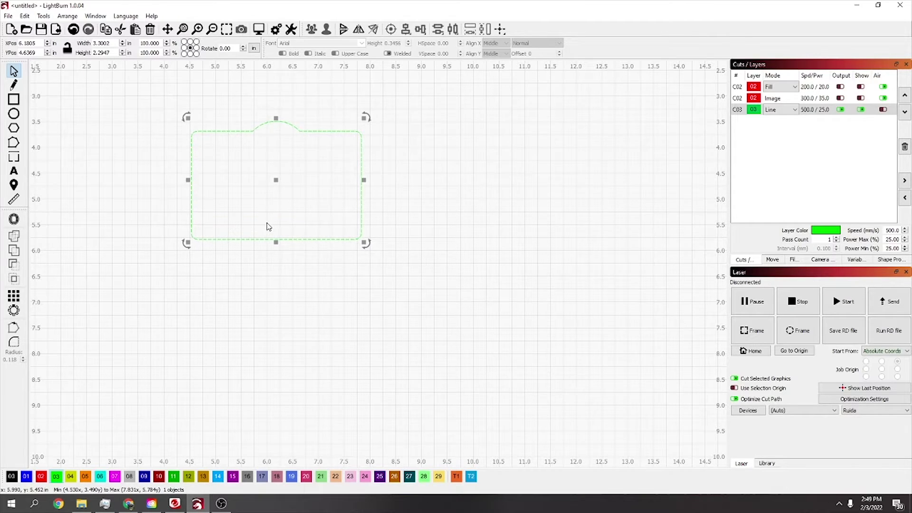
{"action": "scroll", "coordinate": [267, 225], "scroll_direction": "down", "scroll_amount": 3}
{"action": "left_click_drag", "start_coordinate": [270, 200], "coordinate": [207, 199]}
- Set the grid array to 2 columns
{"action": "left_click", "coordinate": [13, 296]}
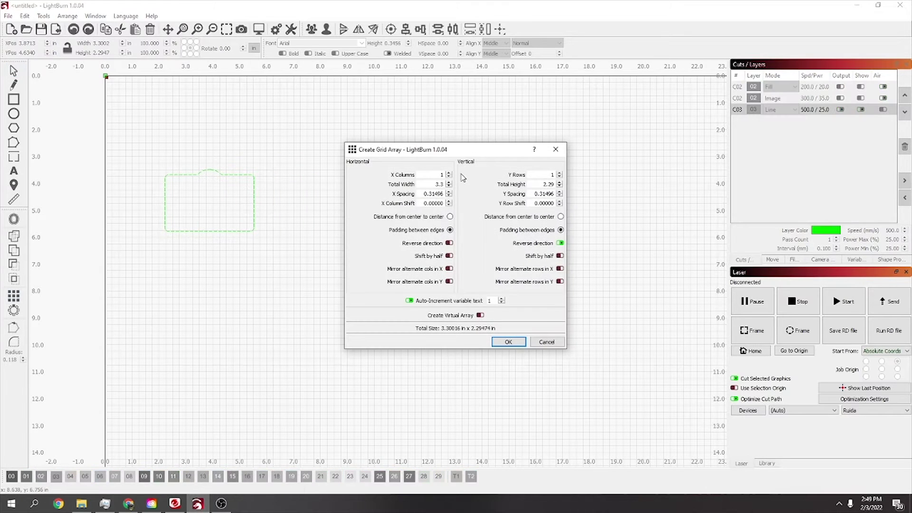
{"action": "left_click_drag", "start_coordinate": [469, 157], "coordinate": [273, 302]}
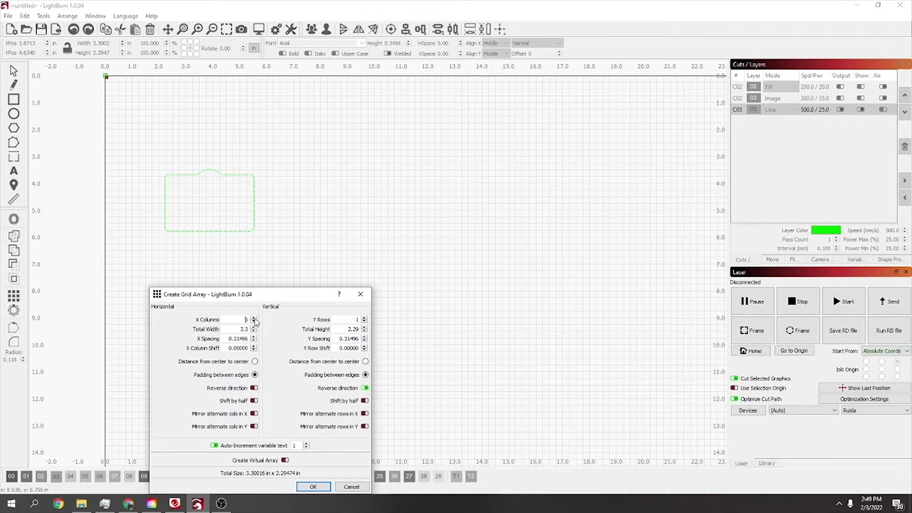
{"action": "left_click", "coordinate": [255, 317]}
{"action": "left_click", "coordinate": [254, 318]}
{"action": "left_click", "coordinate": [254, 318]}
{"action": "left_click", "coordinate": [254, 318]}
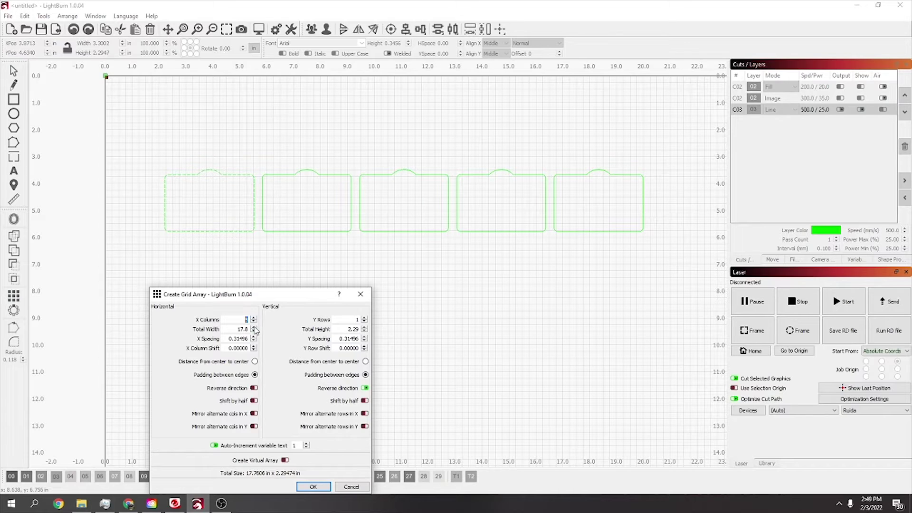
{"action": "left_click", "coordinate": [254, 322]}
{"action": "left_click", "coordinate": [254, 322]}
{"action": "left_click", "coordinate": [254, 322]}
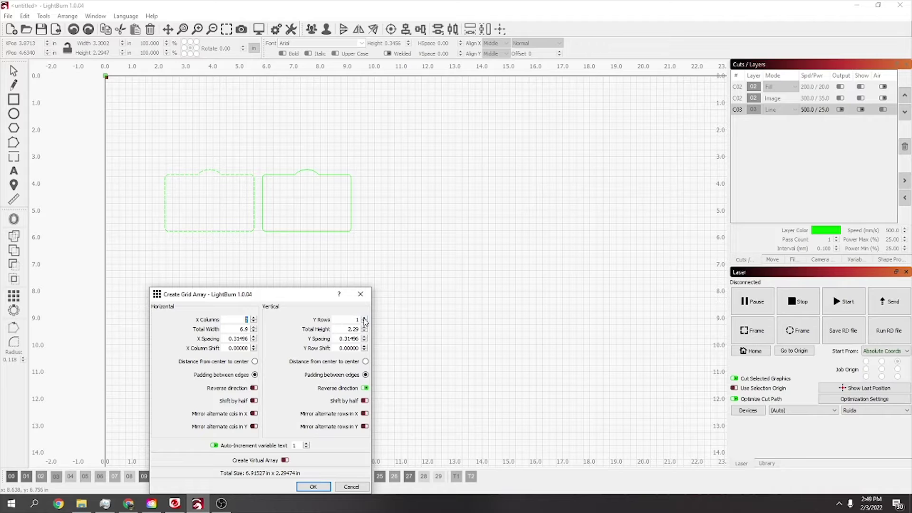
{"action": "left_click_drag", "start_coordinate": [309, 294], "coordinate": [559, 162]}
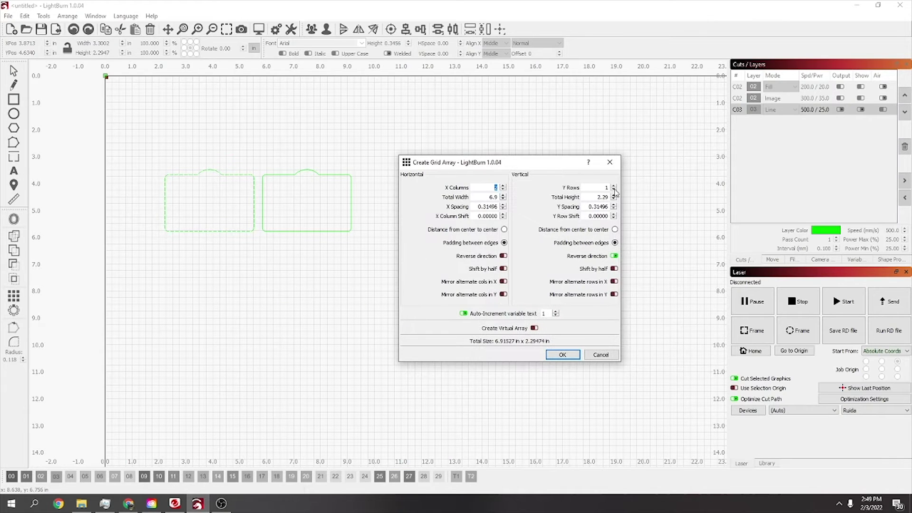
- Add rows to the array, with the copies extending downward
{"action": "left_click", "coordinate": [614, 187]}
{"action": "left_click", "coordinate": [614, 187]}
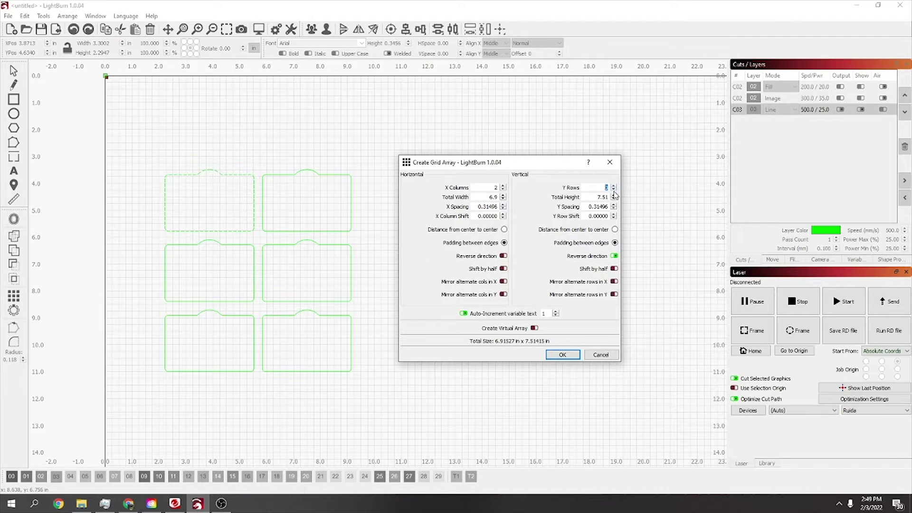
{"action": "left_click", "coordinate": [614, 256]}
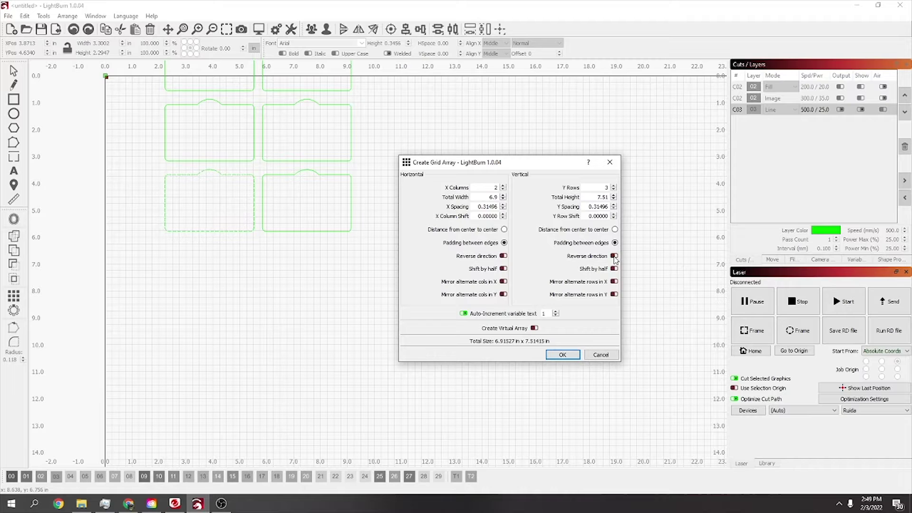
{"action": "left_click", "coordinate": [614, 257]}
{"action": "left_click", "coordinate": [614, 256]}
{"action": "left_click", "coordinate": [614, 256]}
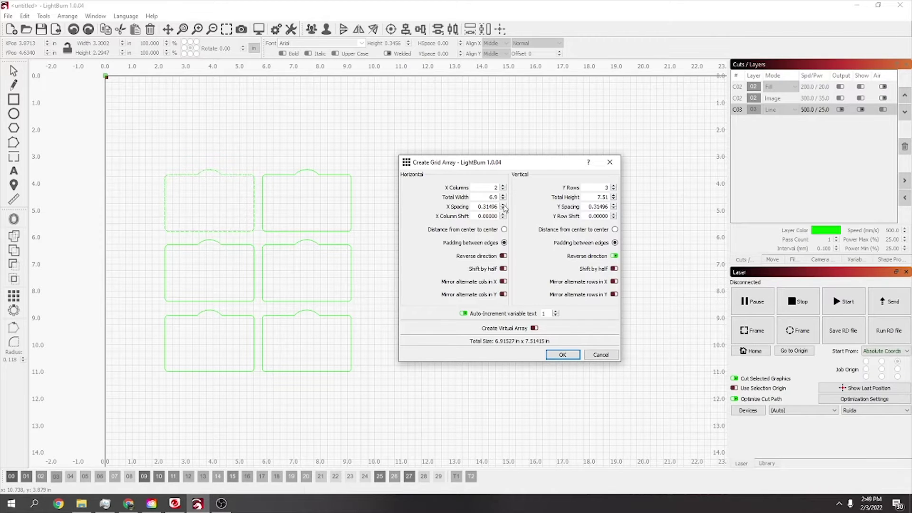
- Widen the column and row gaps, Y spacing 0.51181, ending with 3 rows
{"action": "left_click", "coordinate": [503, 205]}
{"action": "left_click", "coordinate": [503, 204]}
{"action": "left_click", "coordinate": [503, 204]}
{"action": "left_click", "coordinate": [503, 205]}
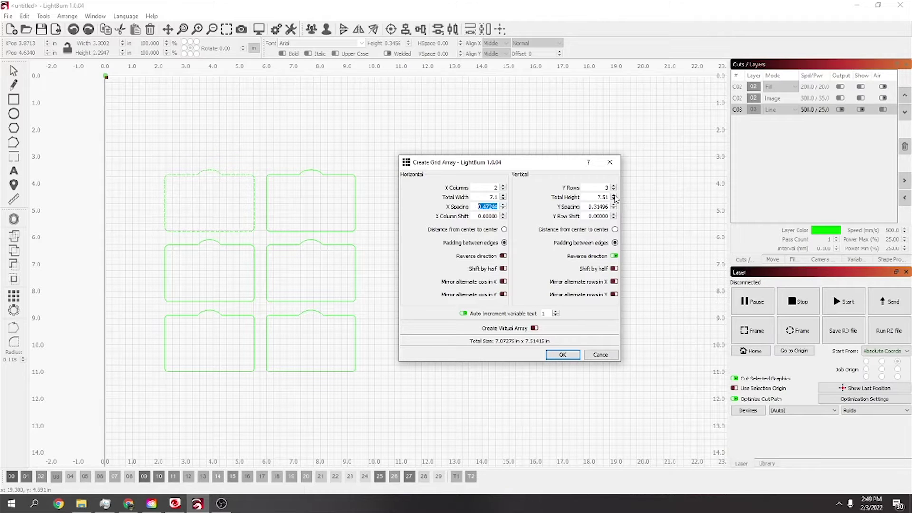
{"action": "left_click", "coordinate": [613, 197]}
{"action": "left_click", "coordinate": [614, 199]}
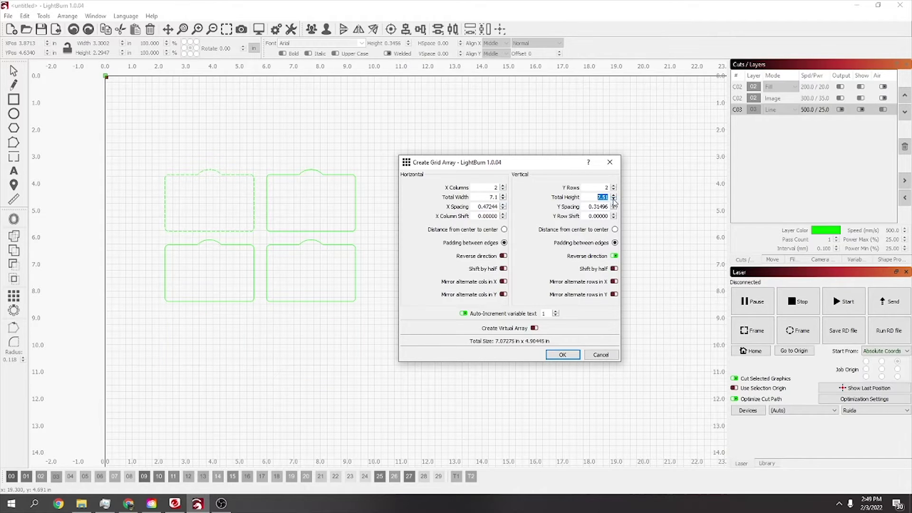
{"action": "left_click", "coordinate": [613, 205]}
{"action": "left_click", "coordinate": [614, 204]}
{"action": "left_click", "coordinate": [613, 204]}
{"action": "left_click", "coordinate": [614, 204]}
{"action": "left_click", "coordinate": [613, 205]}
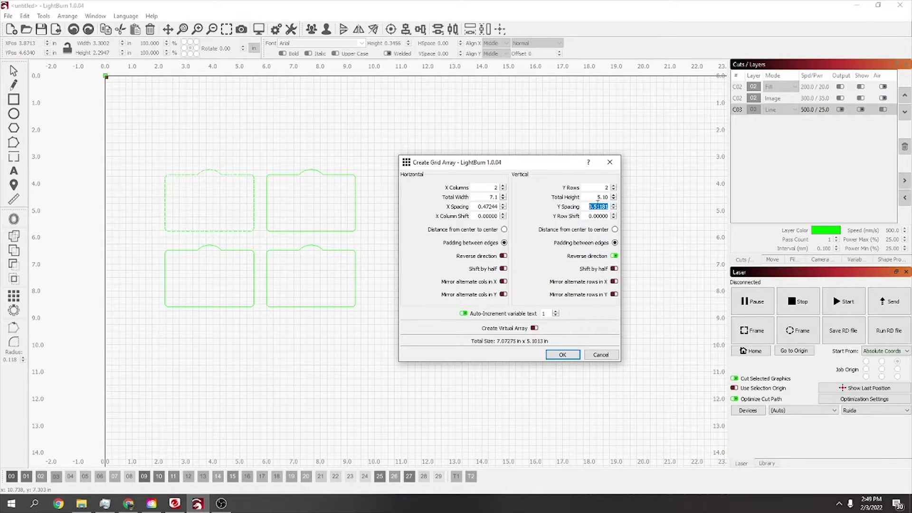
{"action": "left_click", "coordinate": [613, 196]}
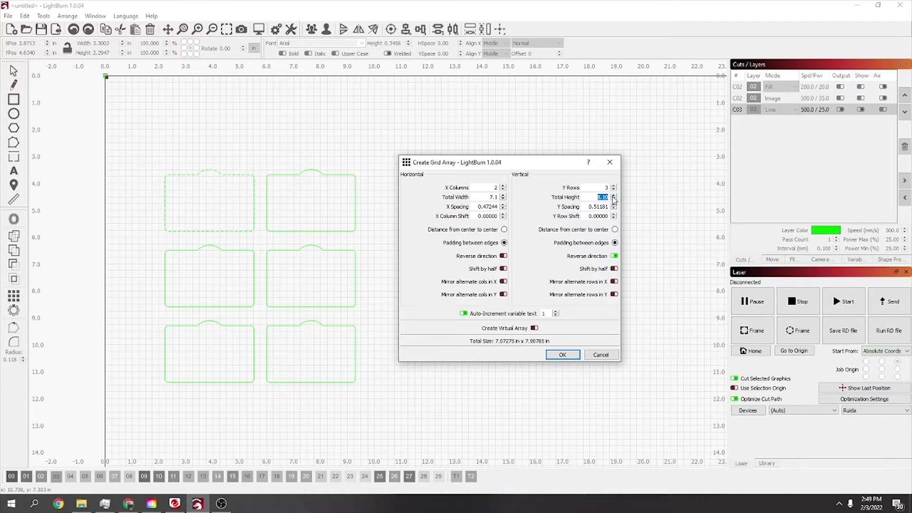
- Create the six cards and draw a border rectangle about 7.91 × 8.63 in around them
{"action": "left_click", "coordinate": [562, 354]}
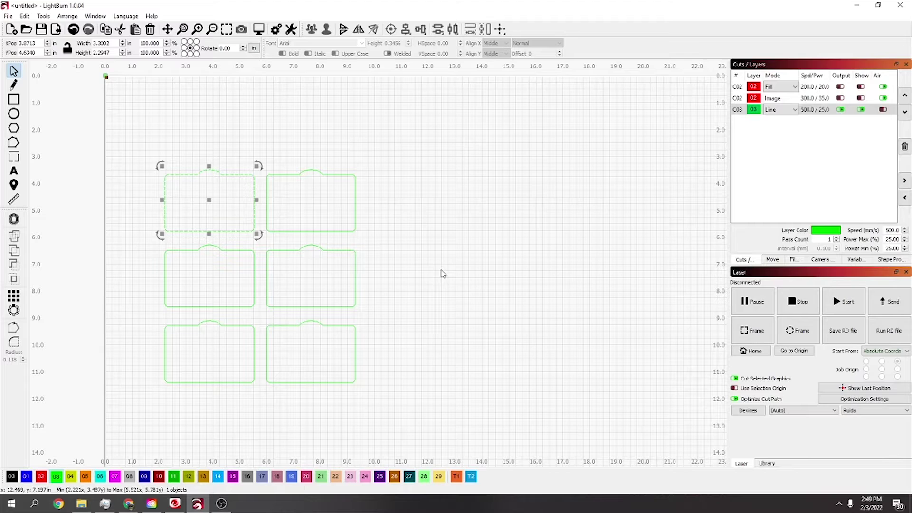
{"action": "left_click", "coordinate": [14, 99]}
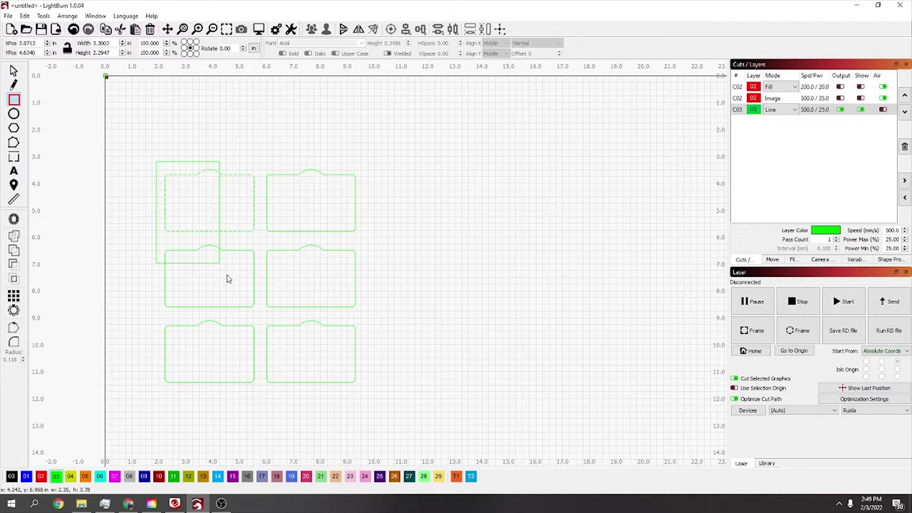
{"action": "mouse_move", "coordinate": [227, 278]}
{"action": "left_mouse_down"}
{"action": "mouse_move", "coordinate": [334, 378]}
{"action": "mouse_move", "coordinate": [369, 393]}
{"action": "left_mouse_up"}
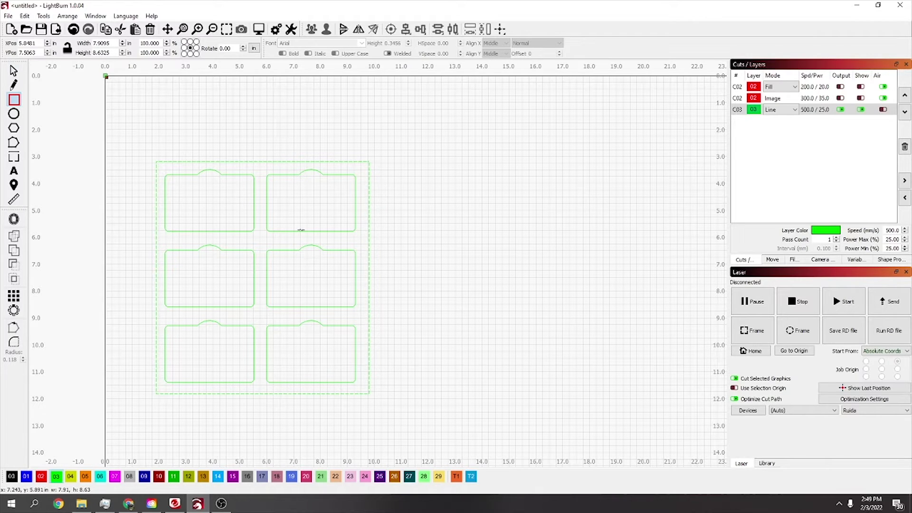
{"action": "left_click", "coordinate": [14, 71]}
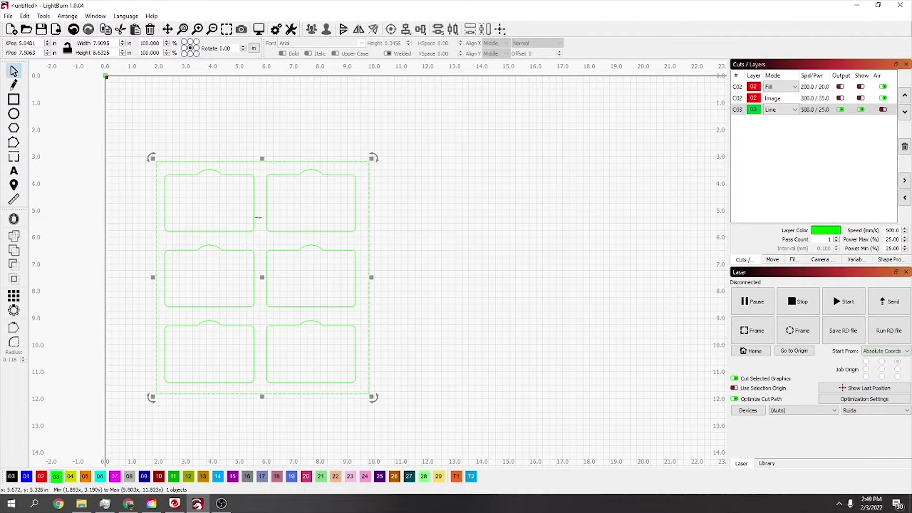
{"action": "left_click", "coordinate": [297, 209]}
- Try centring the ungrouped cards on the border rectangle, undoing the collapsed result
{"action": "left_click_drag", "start_coordinate": [261, 216], "coordinate": [223, 361]}
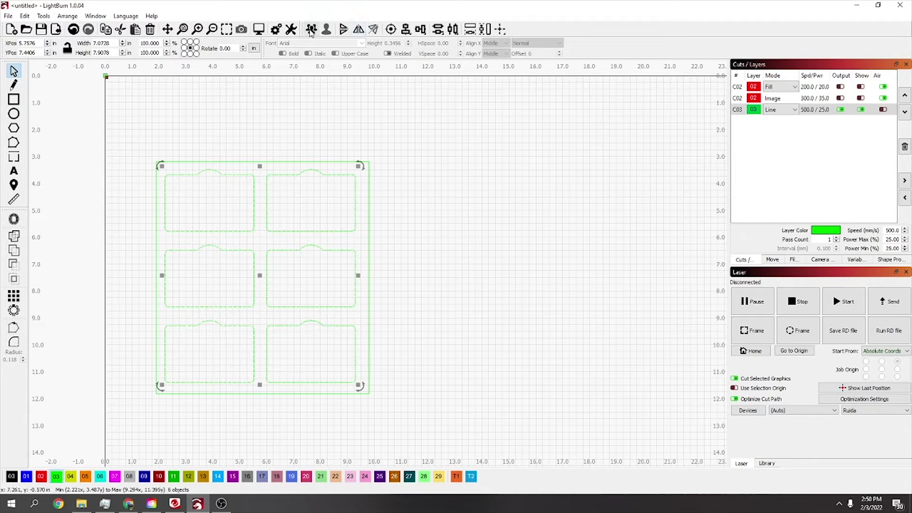
{"action": "left_click", "coordinate": [340, 161], "text": "shift"}
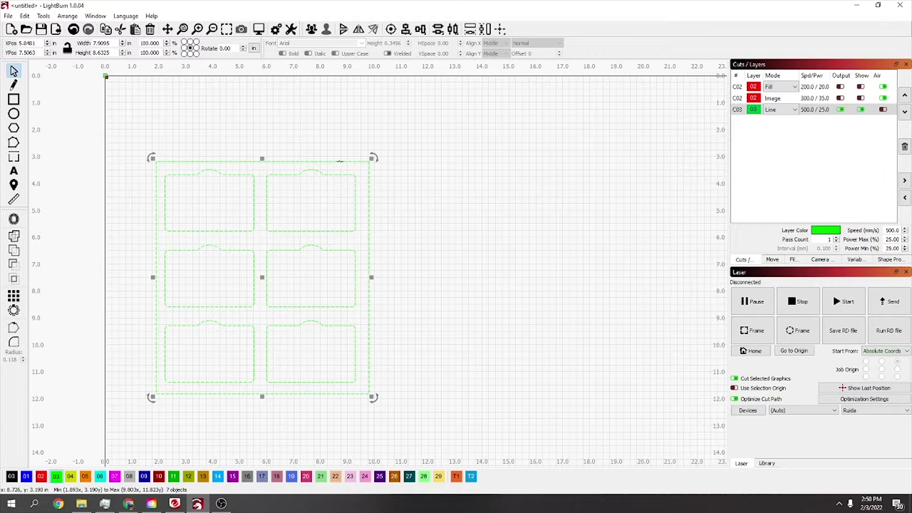
{"action": "left_click", "coordinate": [391, 29]}
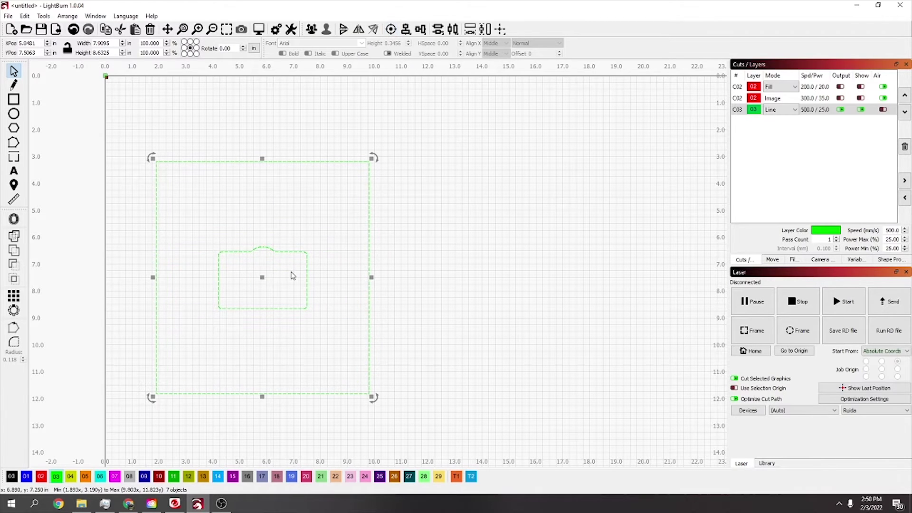
{"action": "key", "text": "ctrl+z"}
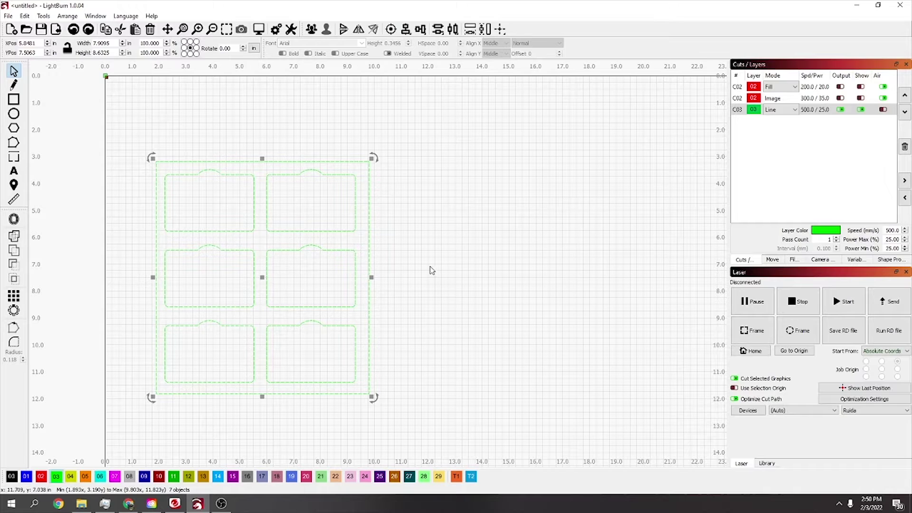
{"action": "left_click", "coordinate": [430, 267]}
- Group the six card outlines and centre the group inside the border rectangle
{"action": "left_click_drag", "start_coordinate": [310, 203], "coordinate": [212, 361]}
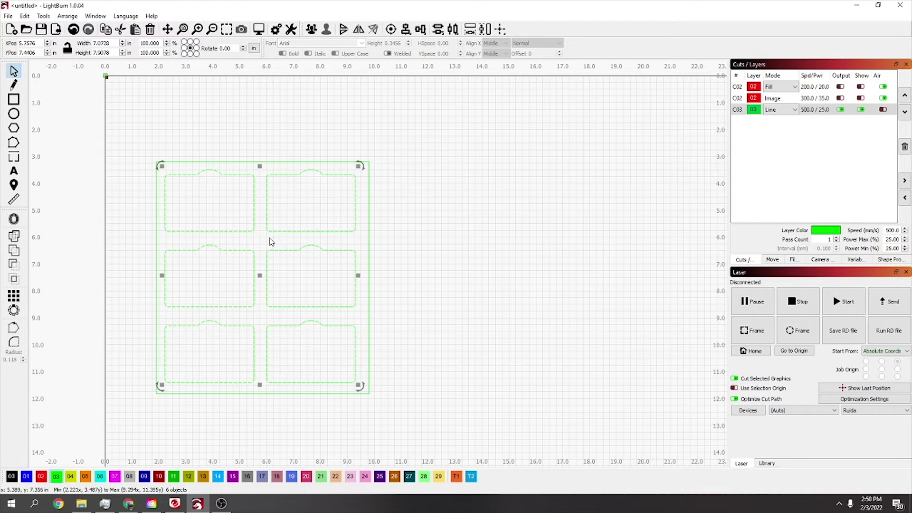
{"action": "left_click", "coordinate": [314, 31]}
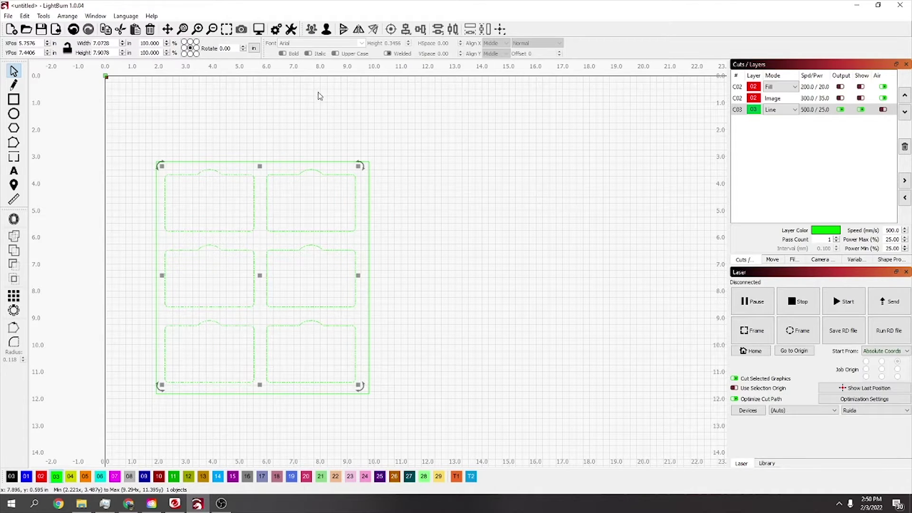
{"action": "left_click", "coordinate": [370, 199], "text": "shift"}
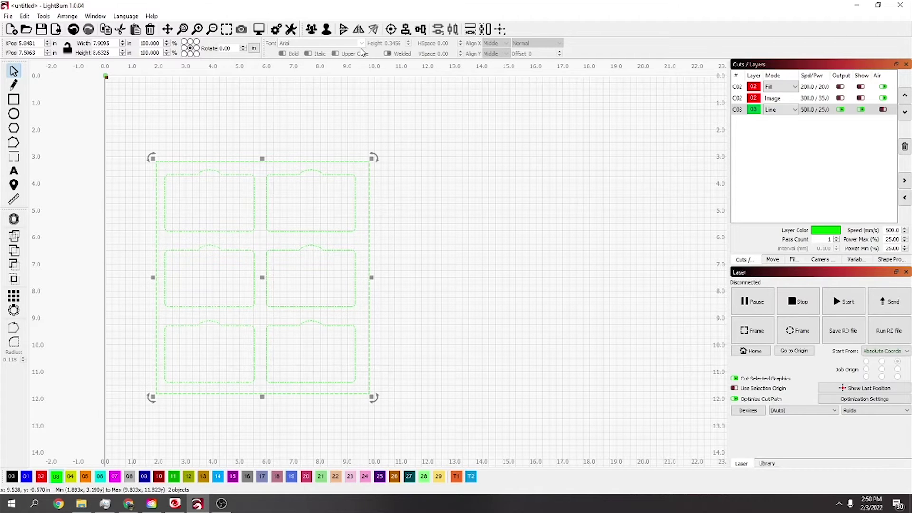
{"action": "left_click", "coordinate": [391, 29]}
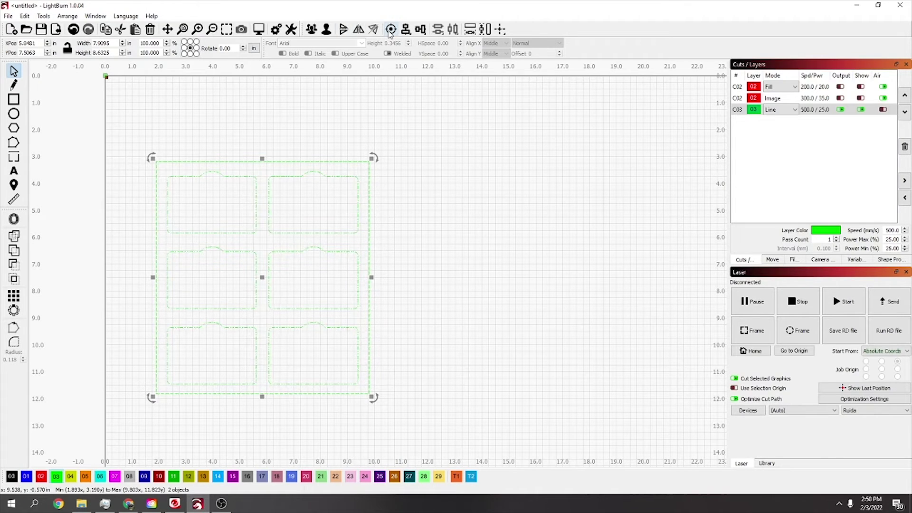
{"action": "left_click", "coordinate": [433, 200]}
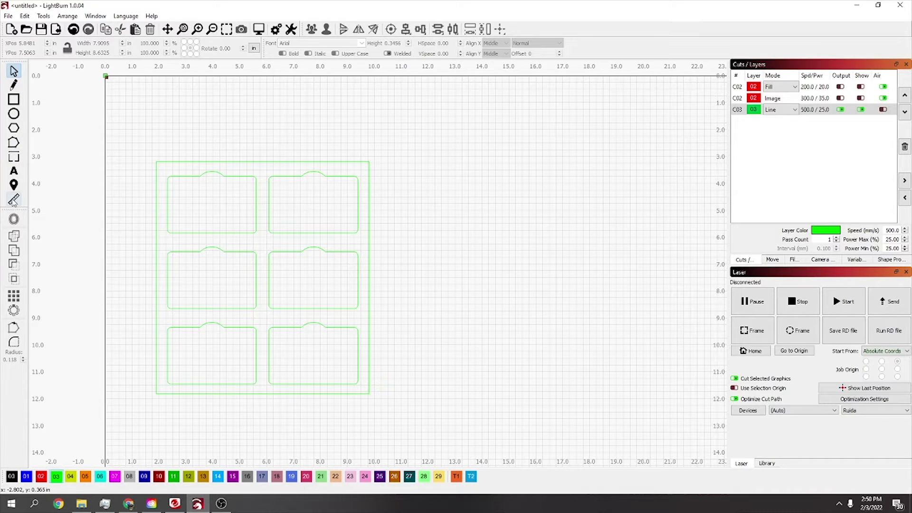
- Adjust the border rectangle's top edge so it is about 8.67 in high
{"action": "left_click", "coordinate": [14, 100]}
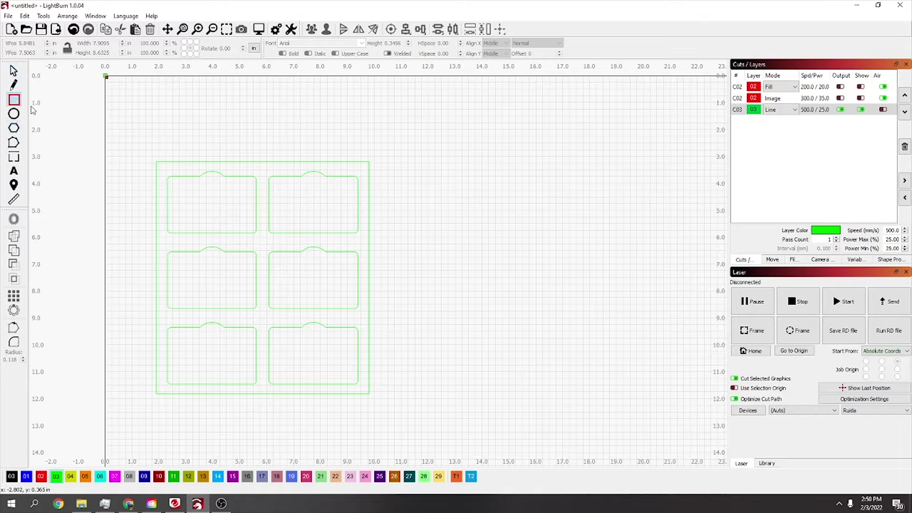
{"action": "key", "text": "Escape"}
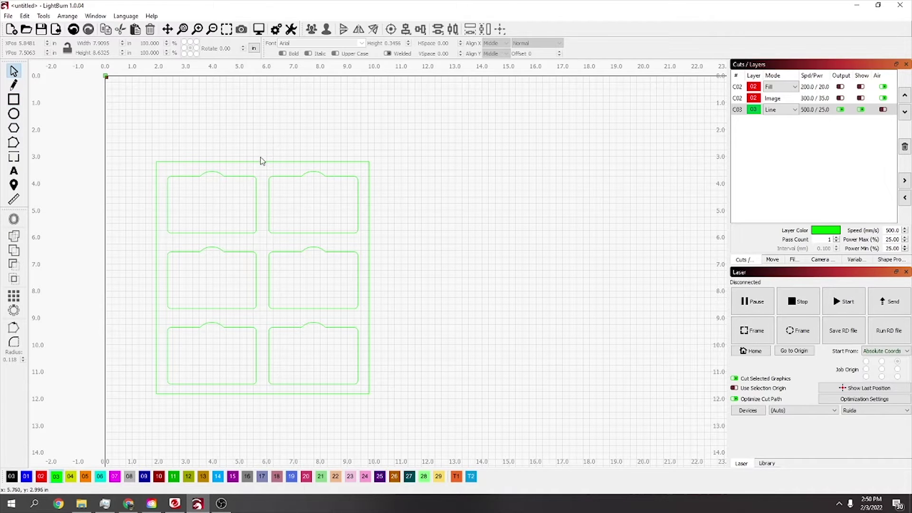
{"action": "left_click", "coordinate": [261, 161]}
{"action": "left_click_drag", "start_coordinate": [260, 159], "coordinate": [262, 138]}
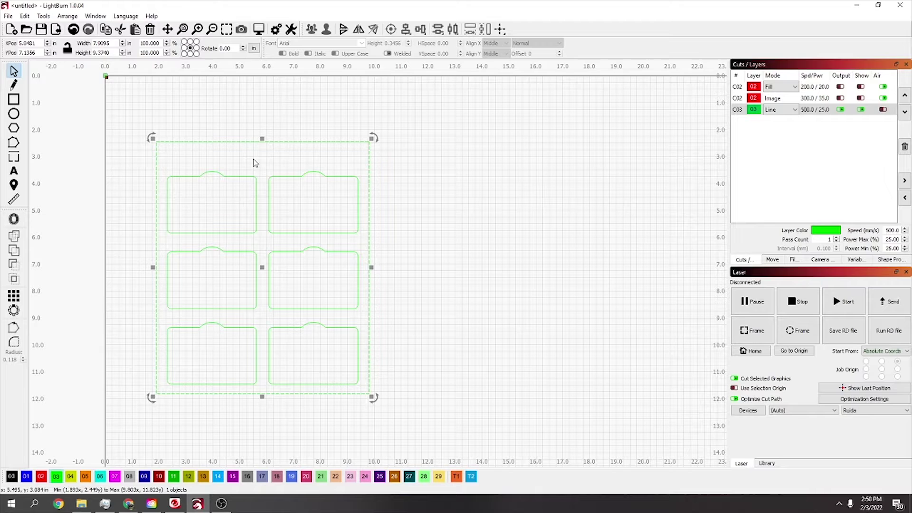
{"action": "scroll", "coordinate": [354, 148], "scroll_direction": "down", "scroll_amount": 1}
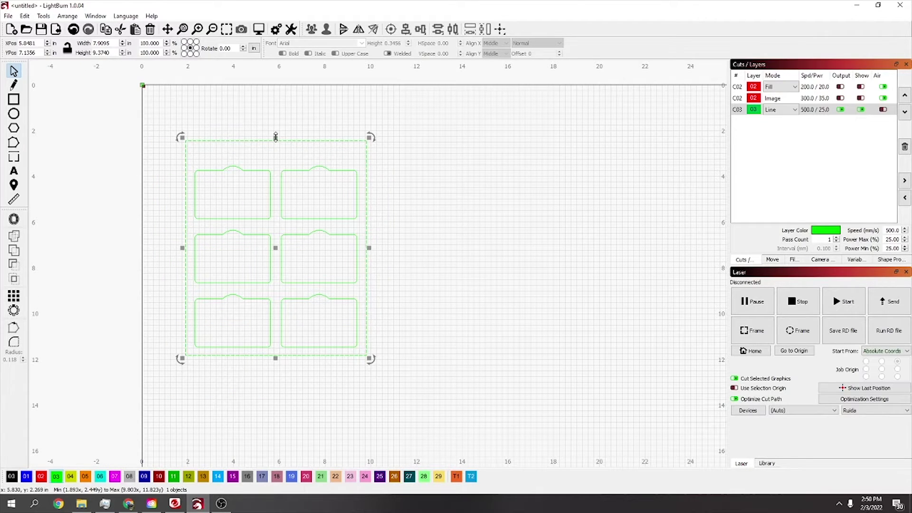
{"action": "left_click_drag", "start_coordinate": [275, 137], "coordinate": [280, 156]}
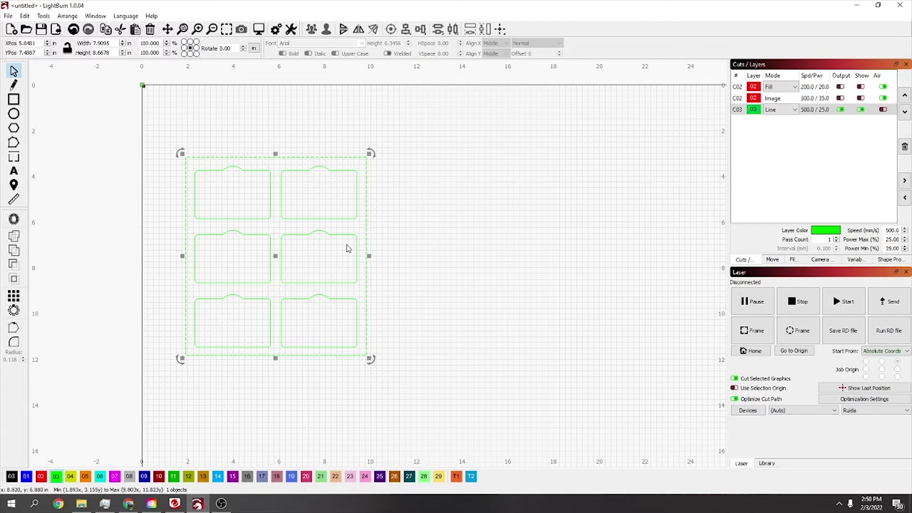
{"action": "scroll", "coordinate": [303, 233], "scroll_direction": "up", "scroll_amount": 1}
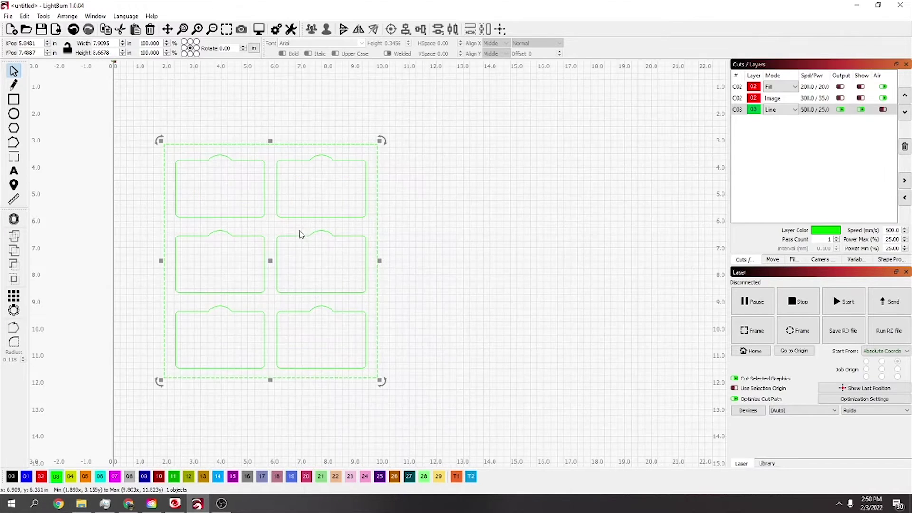
{"action": "scroll", "coordinate": [300, 232], "scroll_direction": "down", "scroll_amount": 3}
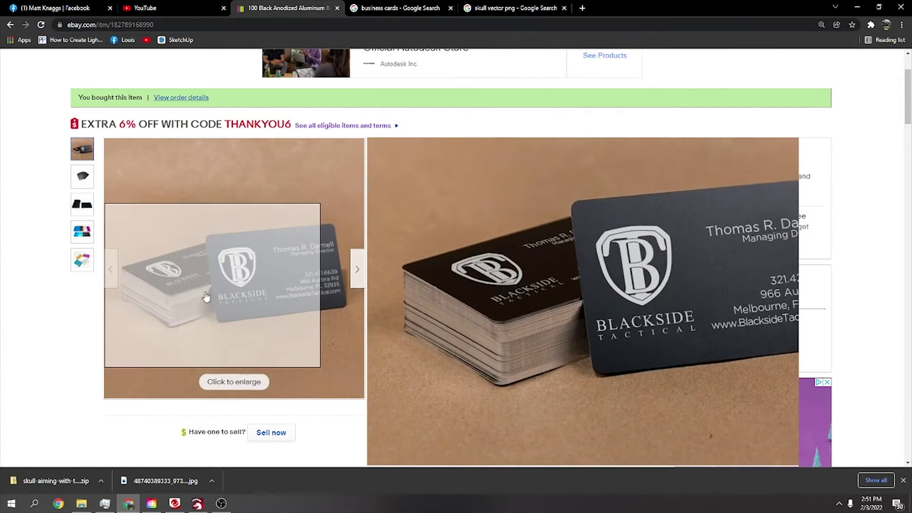
- Browse the eBay listing for 100 black anodized aluminum business card blanks
{"action": "scroll", "coordinate": [475, 334], "scroll_direction": "down", "scroll_amount": 3}
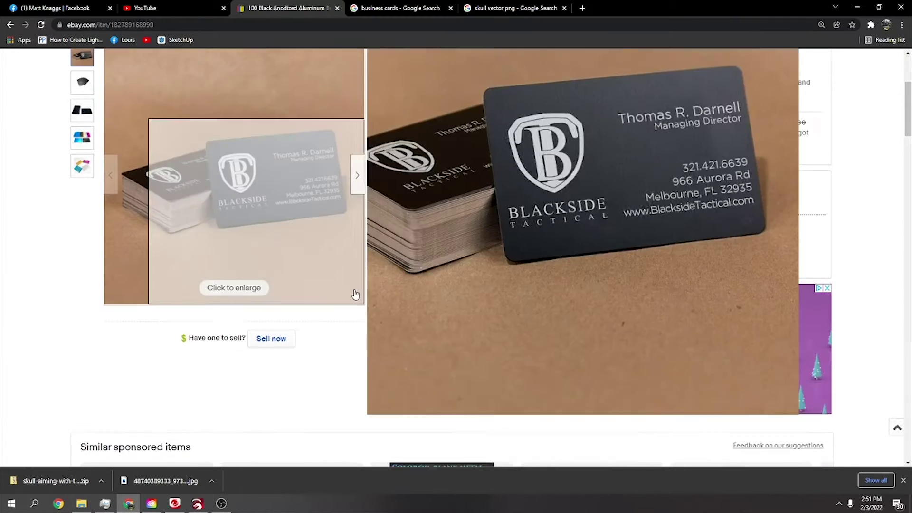
{"action": "scroll", "coordinate": [370, 228], "scroll_direction": "up", "scroll_amount": 2}
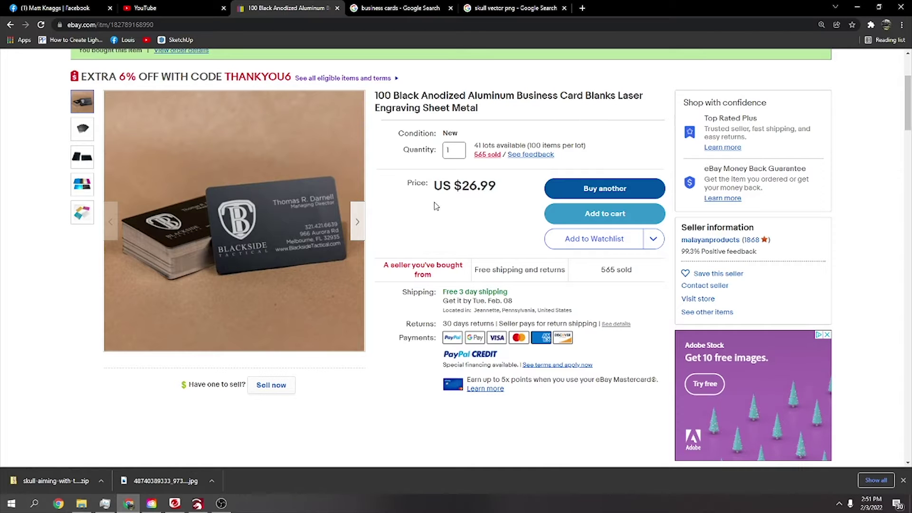
{"action": "scroll", "coordinate": [392, 293], "scroll_direction": "down", "scroll_amount": 5}
- Show the finished 2×3 card jig layout in LightBurn, ready for cutting
{"action": "scroll", "coordinate": [240, 238], "scroll_direction": "up", "scroll_amount": 5}
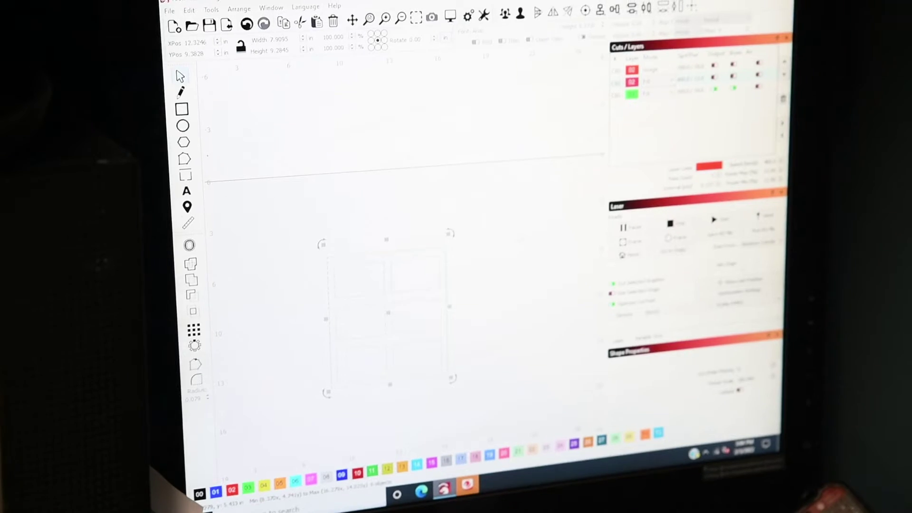